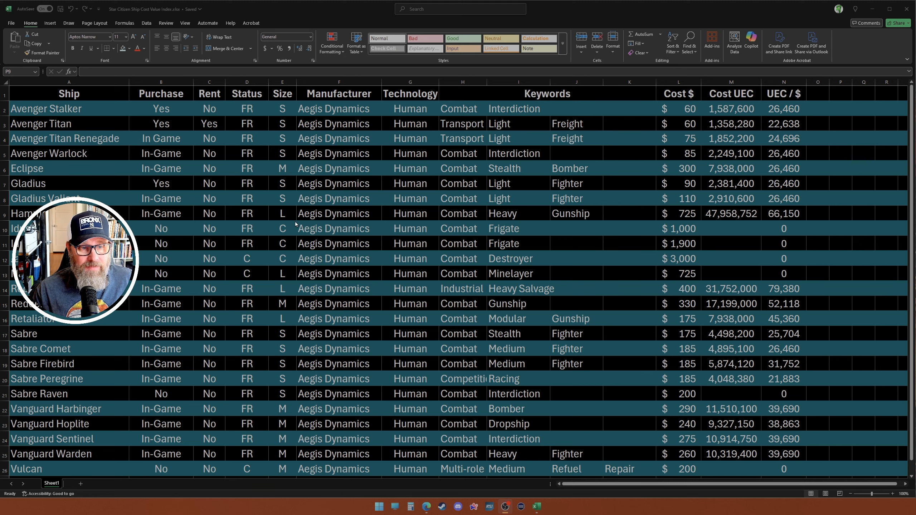
scroll(281, 326, "down", 2)
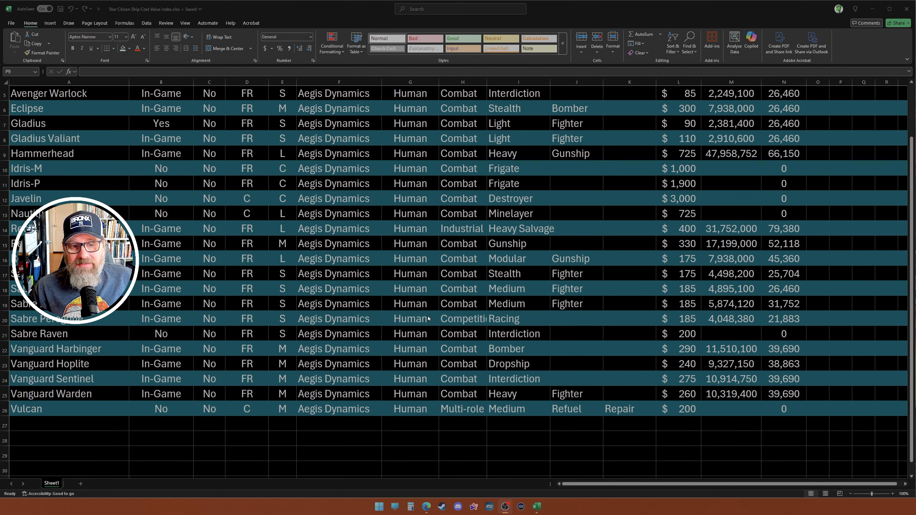
scroll(427, 307, "up", 2)
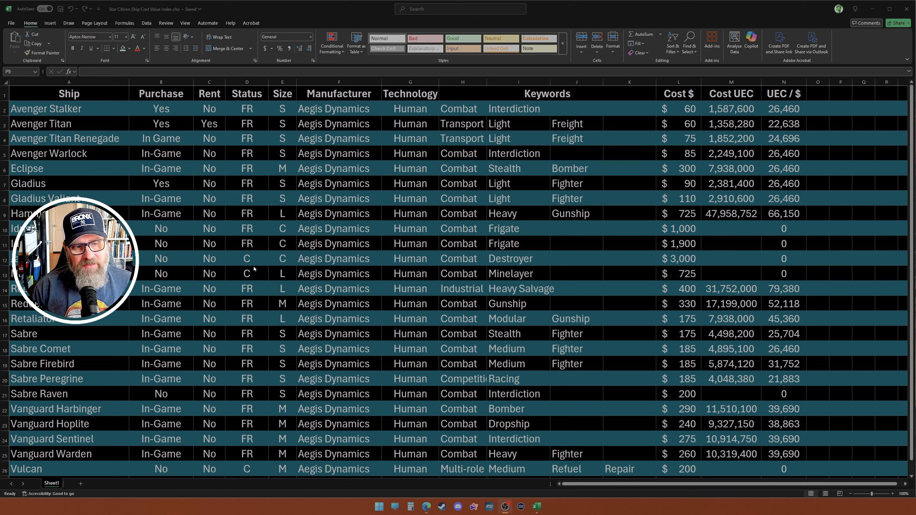
Step: Center-align the contents of the whole Manufacturer column, including its header, then deselect the column
left_click(338, 83)
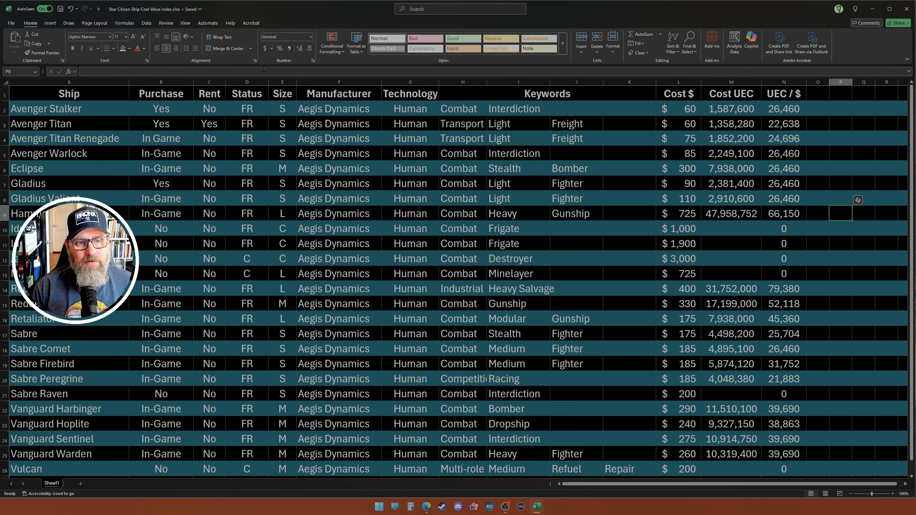
left_click(323, 80)
left_click(166, 49)
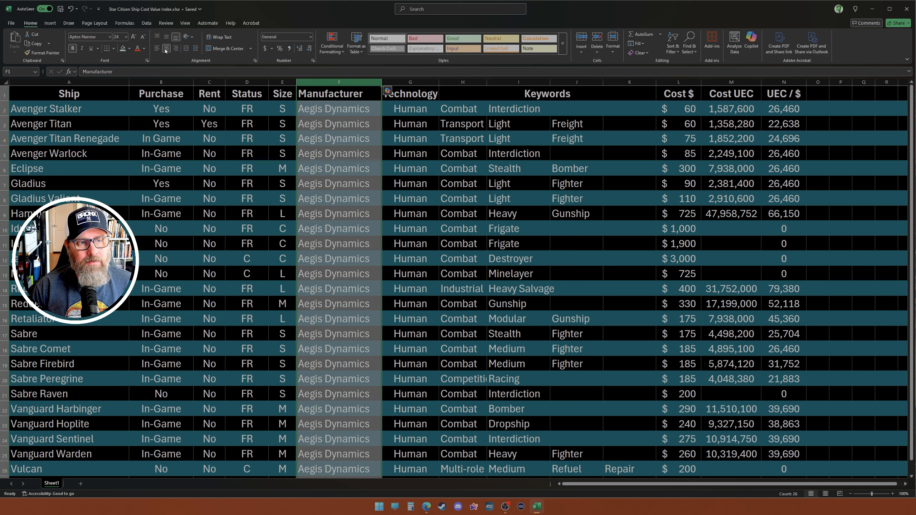
left_click(165, 51)
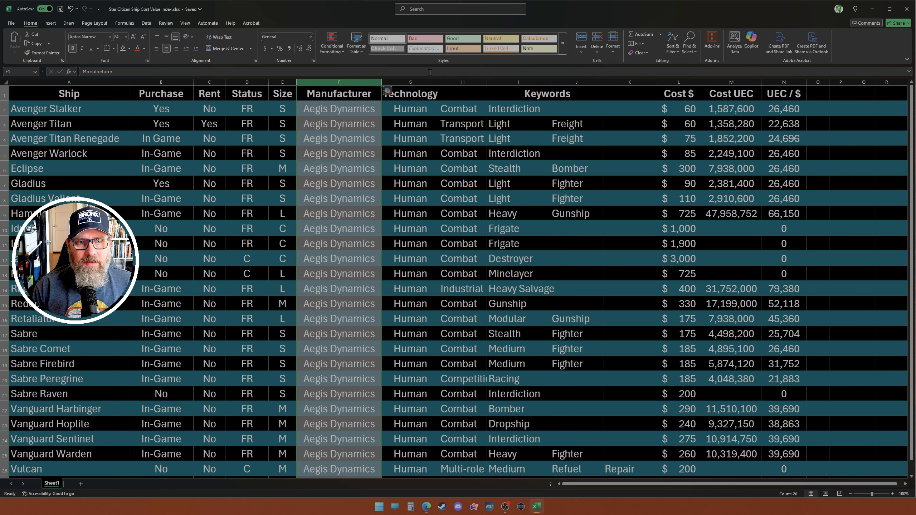
left_click(866, 157)
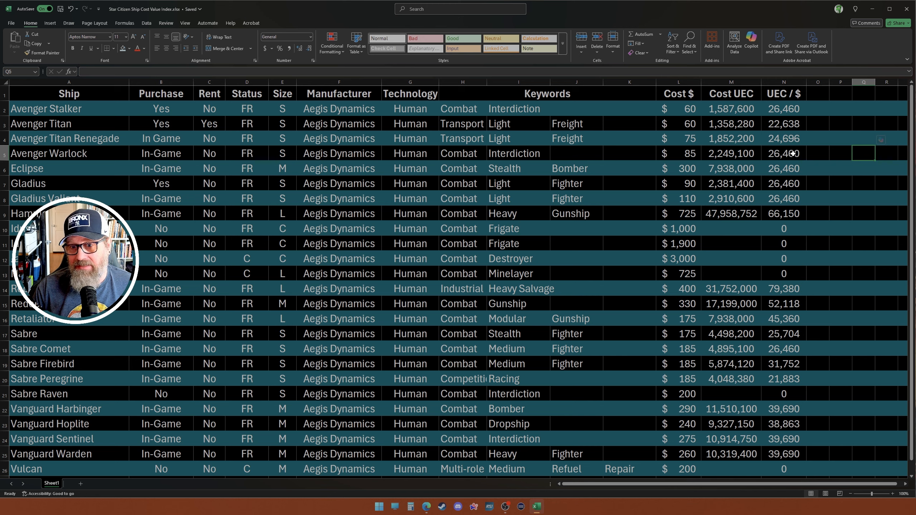
left_click(816, 218)
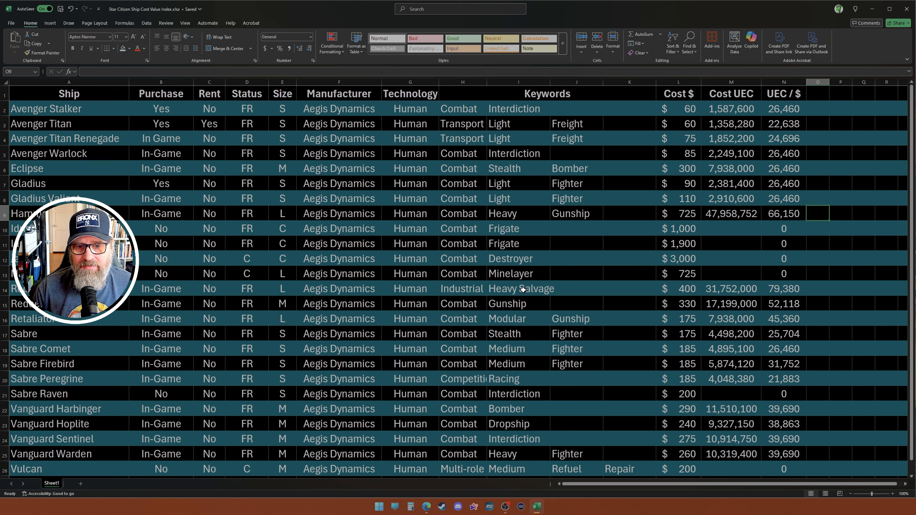
Step: Split the Reclaimer's "Heavy Salvage" keyword into "Heavy" in I14 and "Salvage" in J14
left_click(545, 293)
type("avy")
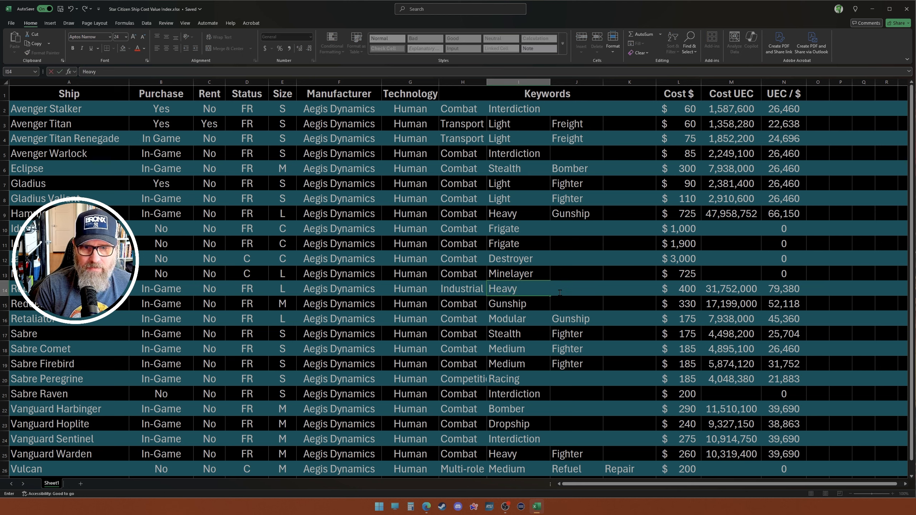
left_click(560, 292)
type("Salvag")
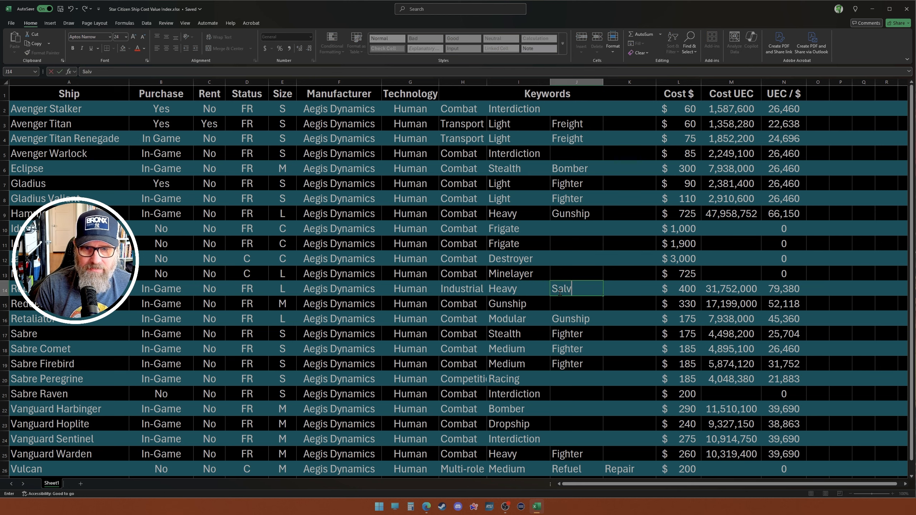
key("BackSpace")
key("BackSpace")
key("BackSpace")
key("BackSpace")
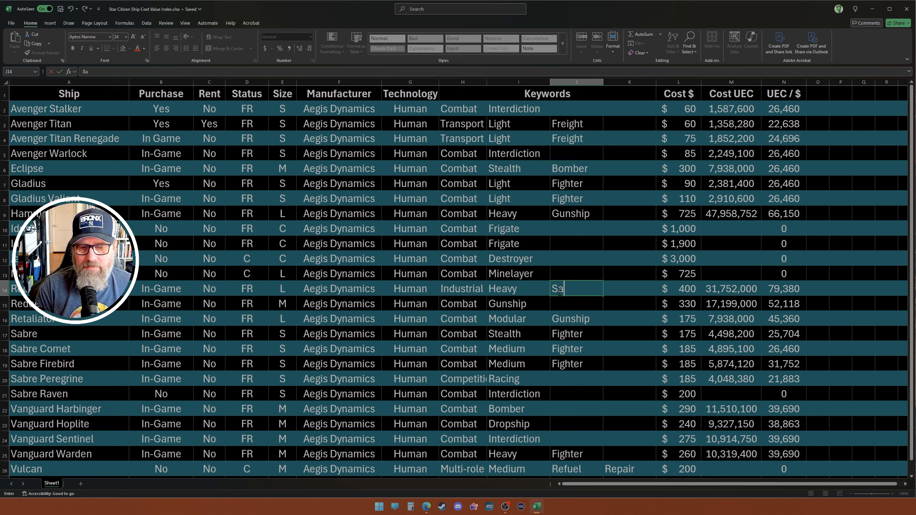
type("lvb")
key("BackSpace")
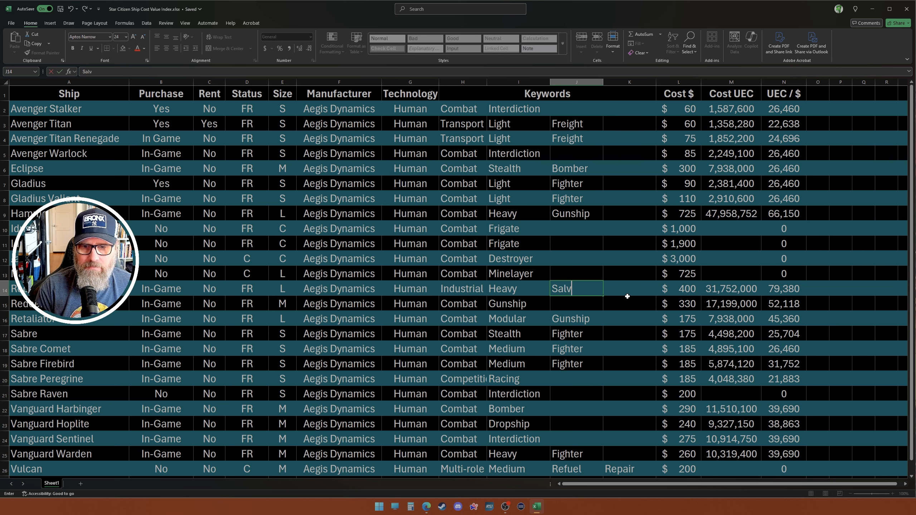
type("age")
key("Return")
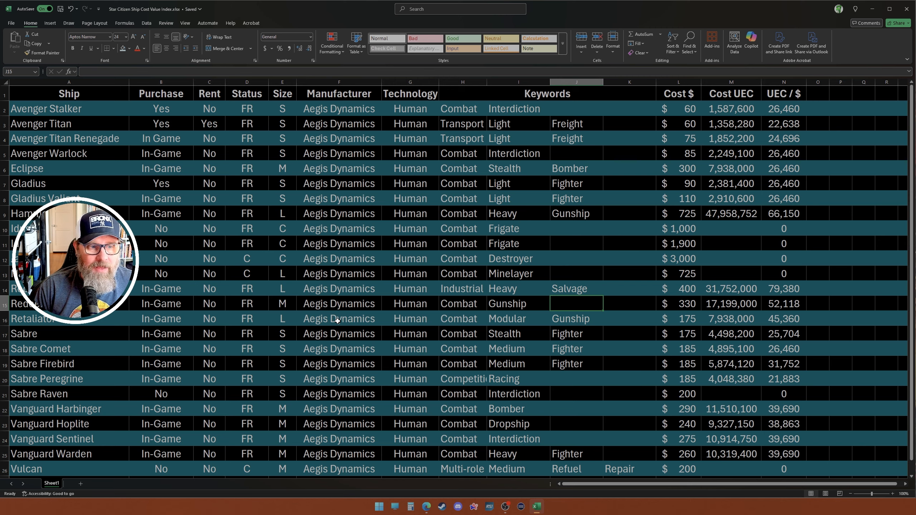
Step: Sort the ship rows A2:N26, without the header row, by cell values in column N (UEC / $) from largest to smallest
scroll(774, 307, "down", 4)
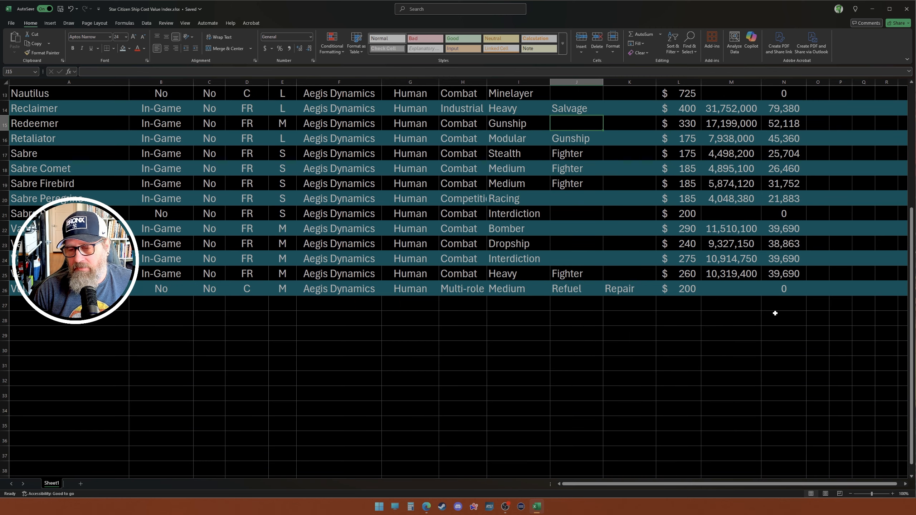
scroll(777, 314, "up", 3)
left_click(787, 410)
left_click_drag(787, 411, 42, 114)
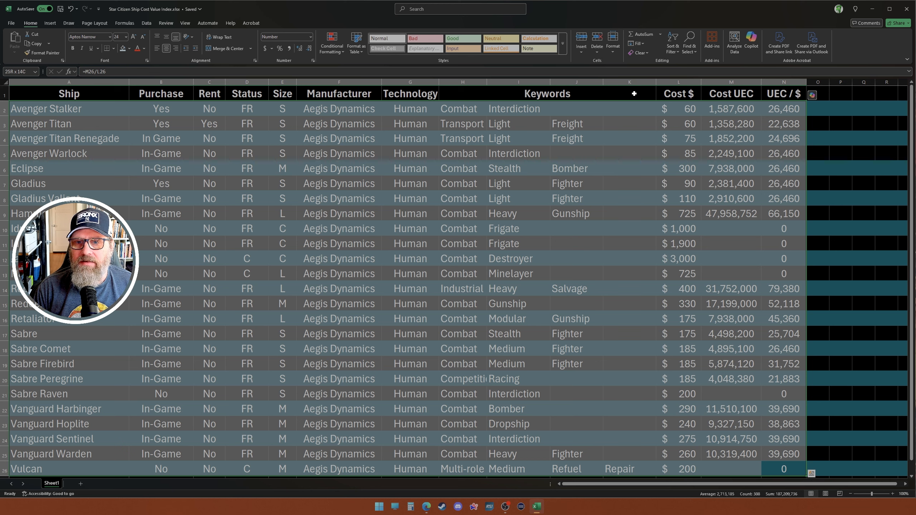
left_click(673, 49)
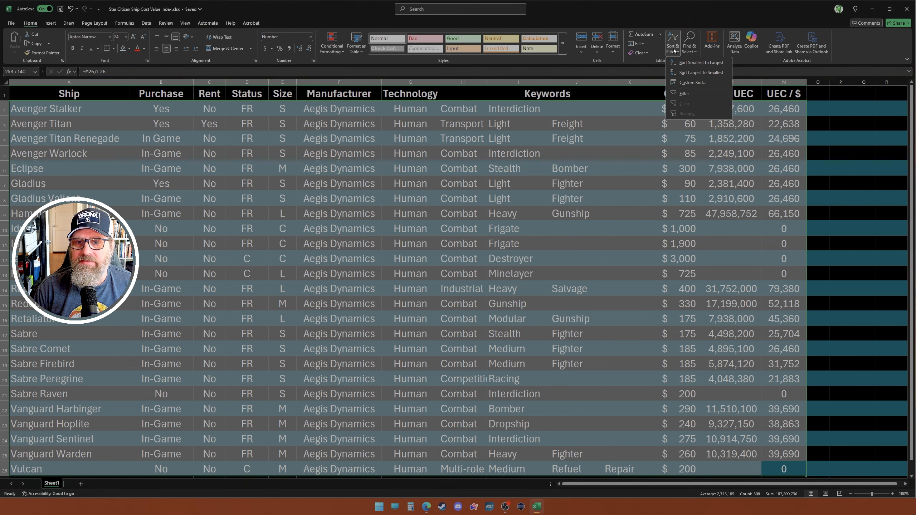
left_click(706, 82)
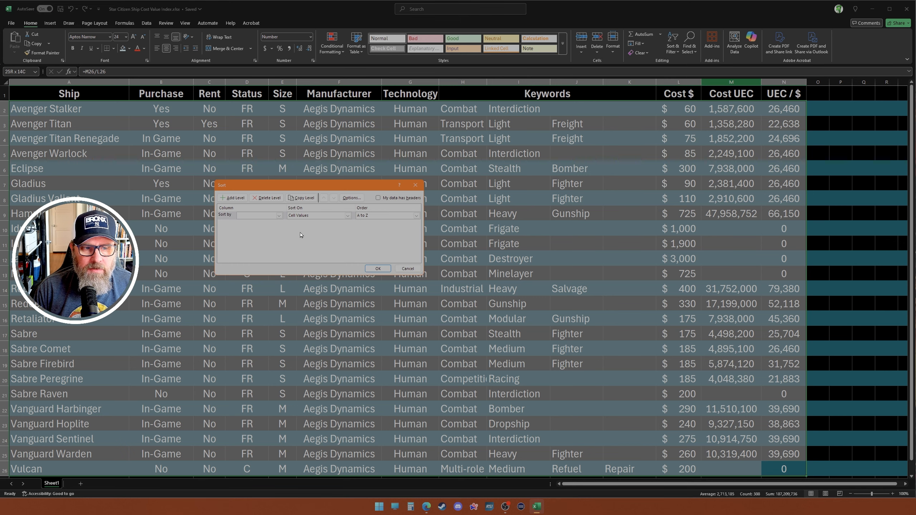
left_click(279, 216)
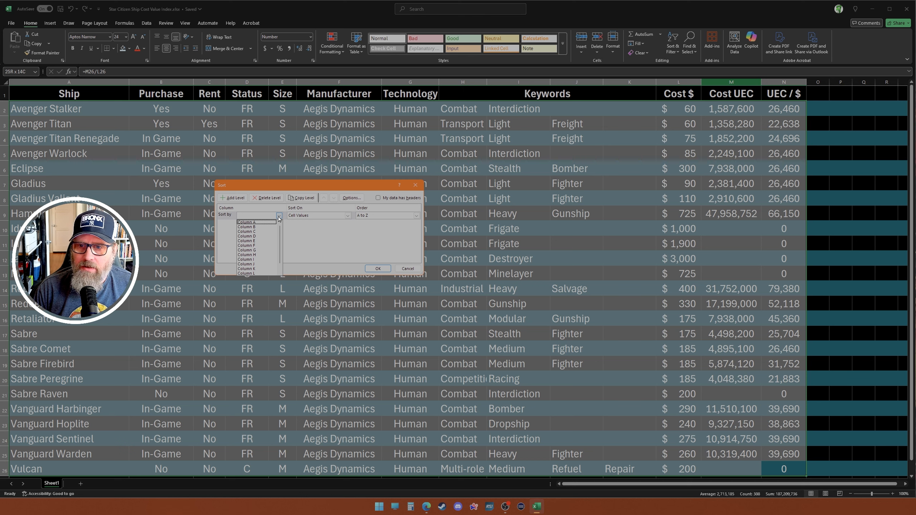
scroll(259, 252, "down", 1)
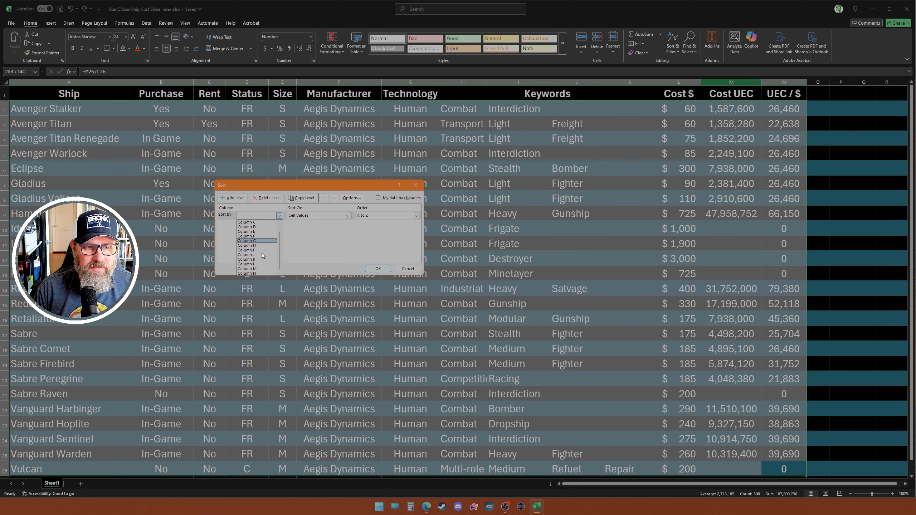
left_click(260, 274)
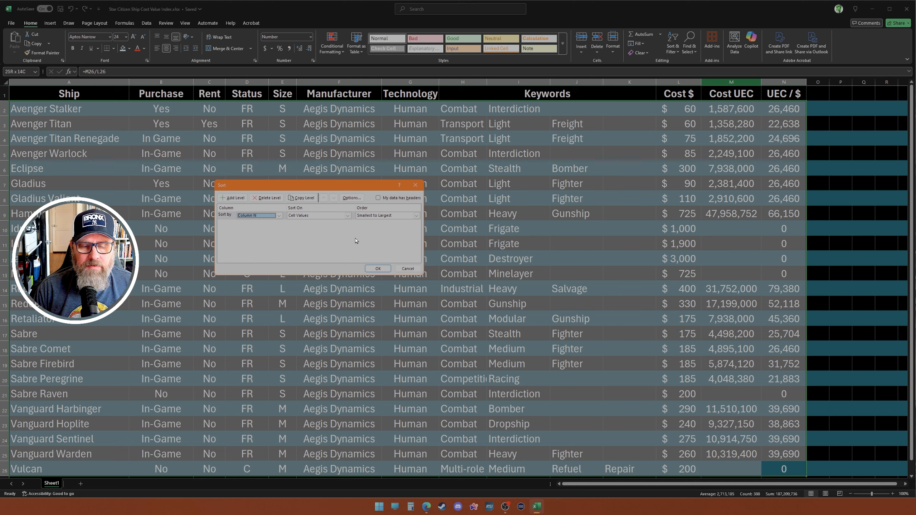
left_click(416, 216)
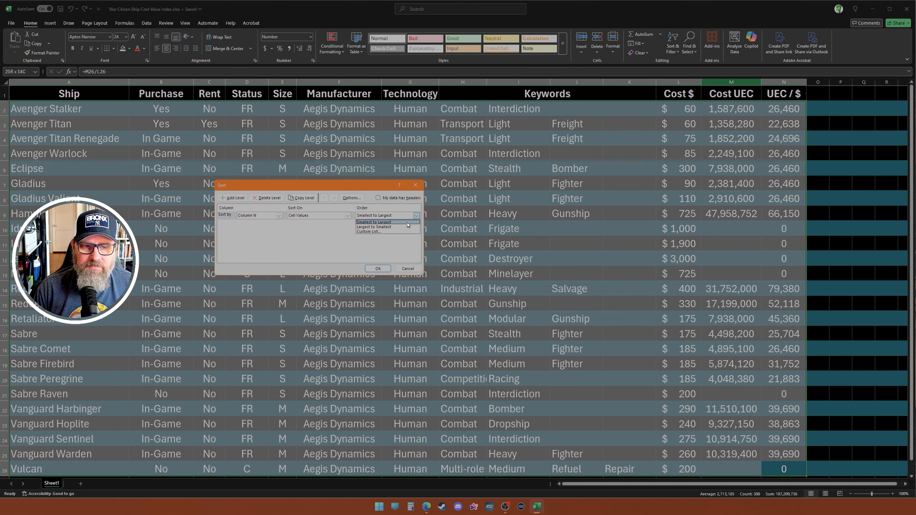
left_click(409, 226)
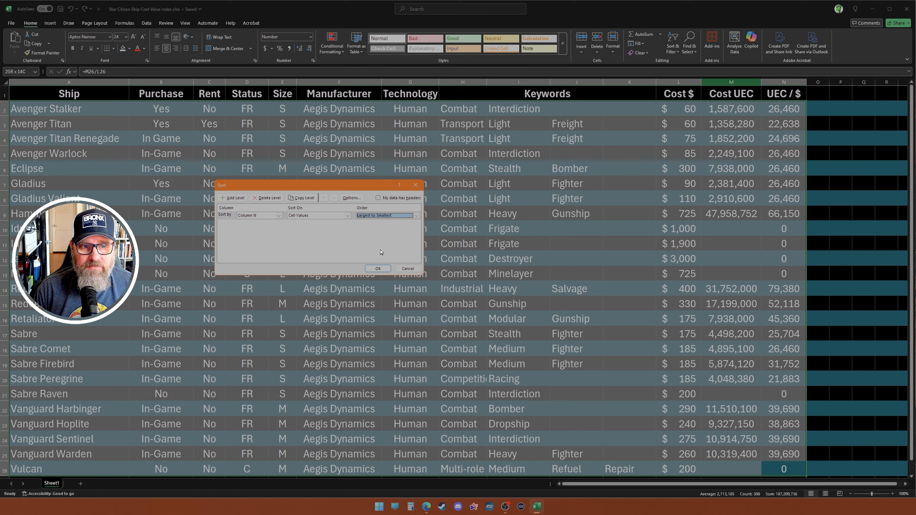
left_click(377, 269)
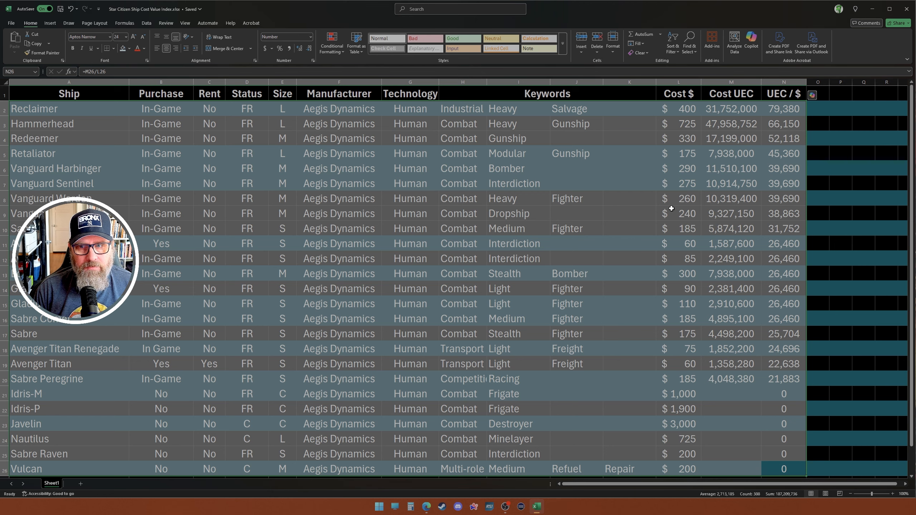
left_click(830, 174)
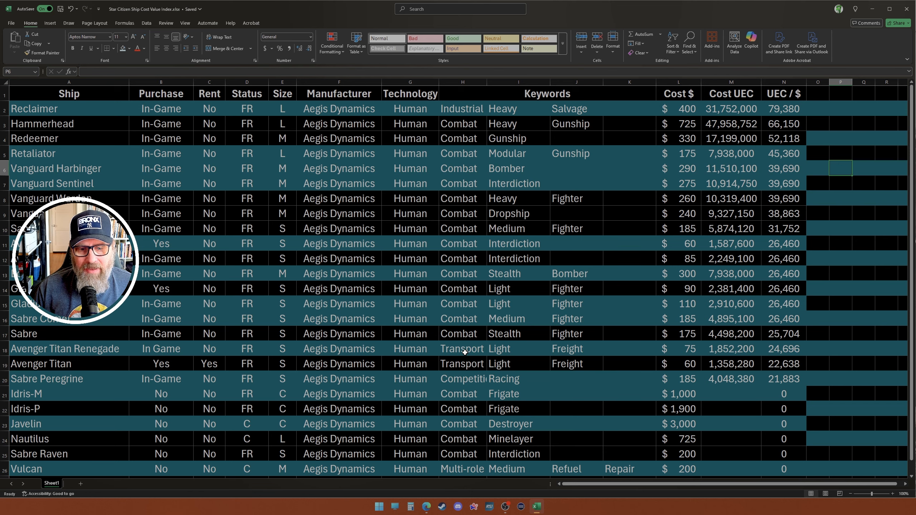
scroll(466, 353, "down", 2)
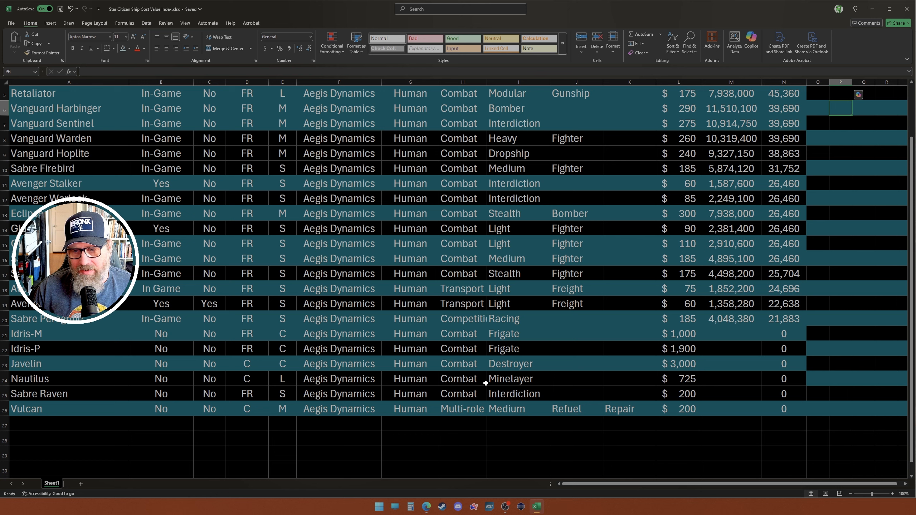
scroll(472, 381, "up", 2)
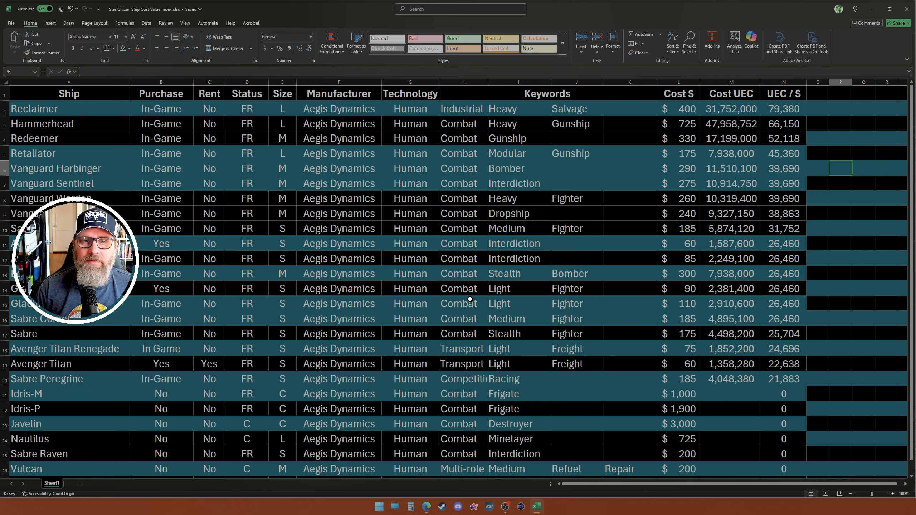
scroll(572, 305, "down", 3)
scroll(572, 305, "up", 2)
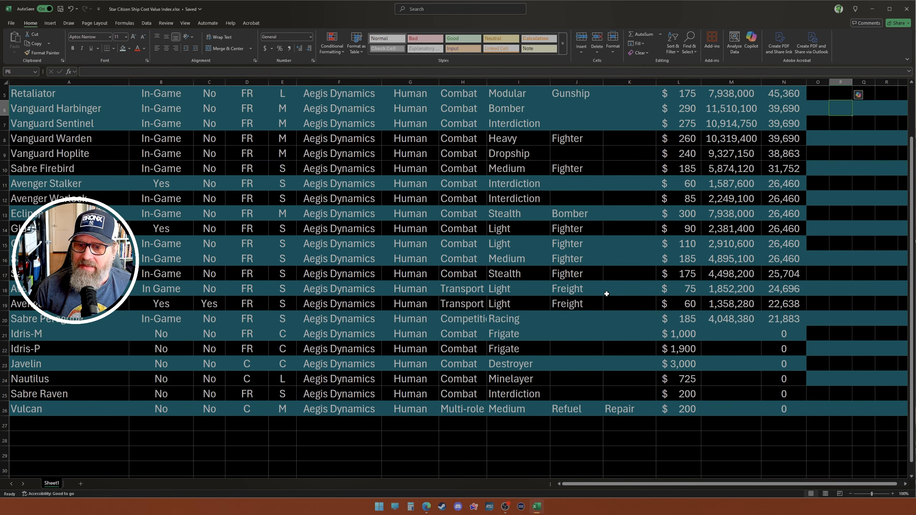
scroll(607, 294, "up", 2)
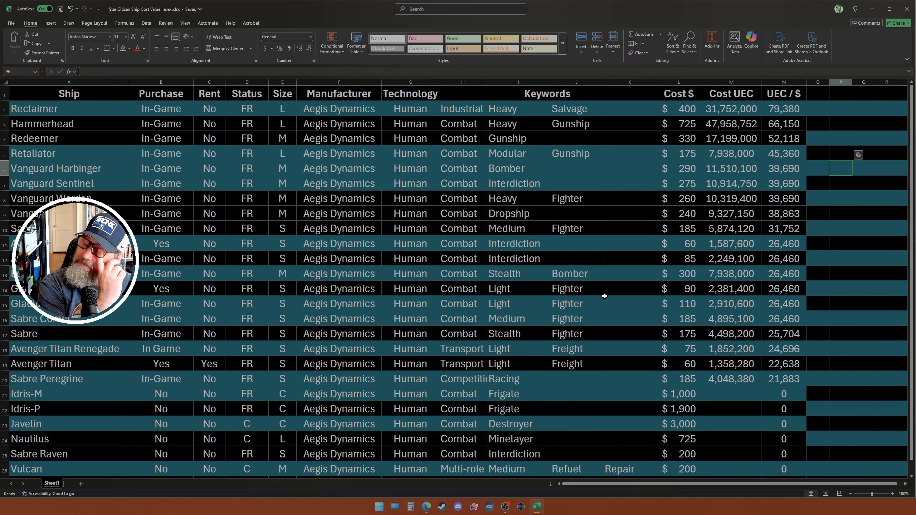